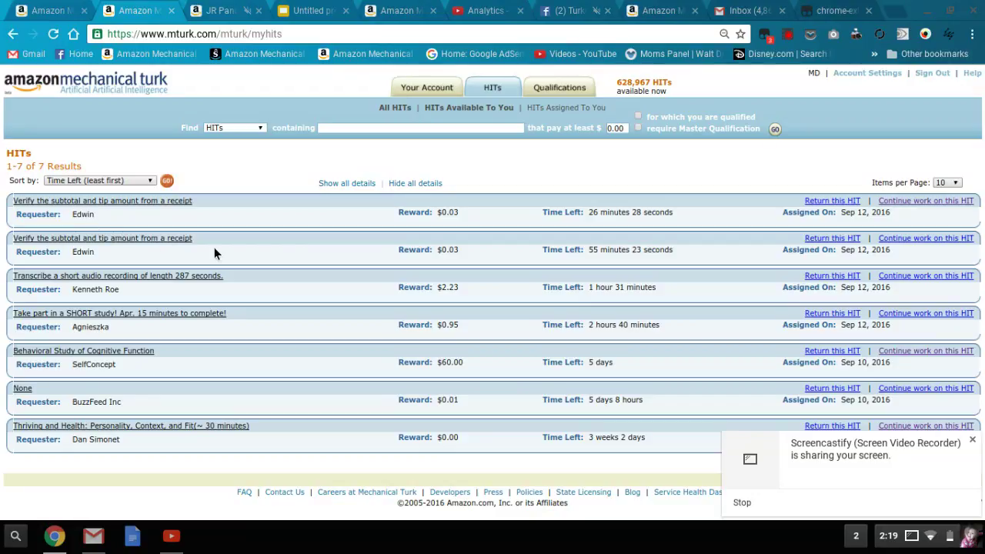
- Resume the first Edwin 'Verify the subtotal and tip' HIT from the assigned HITs list
click(899, 203)
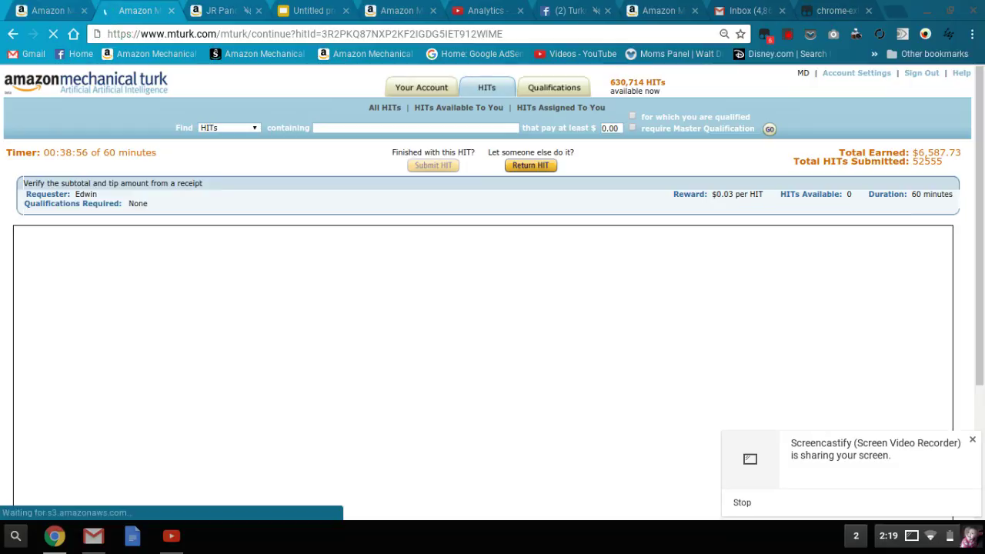
- Scroll the loaded HIT to show the instructions, receipt image and legibility, tip and subtotal fields
scroll(895, 201, down, 4)
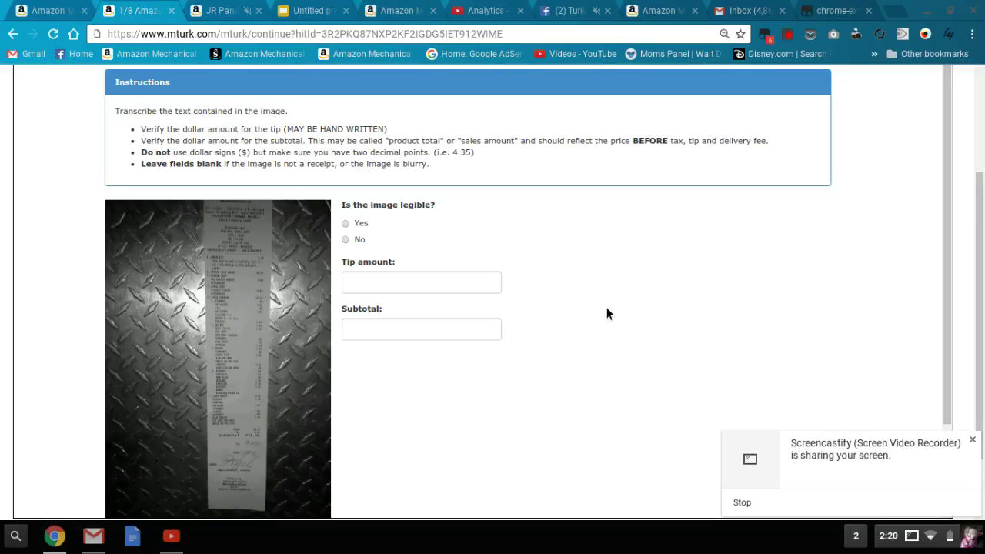
scroll(980, 242, up, 1)
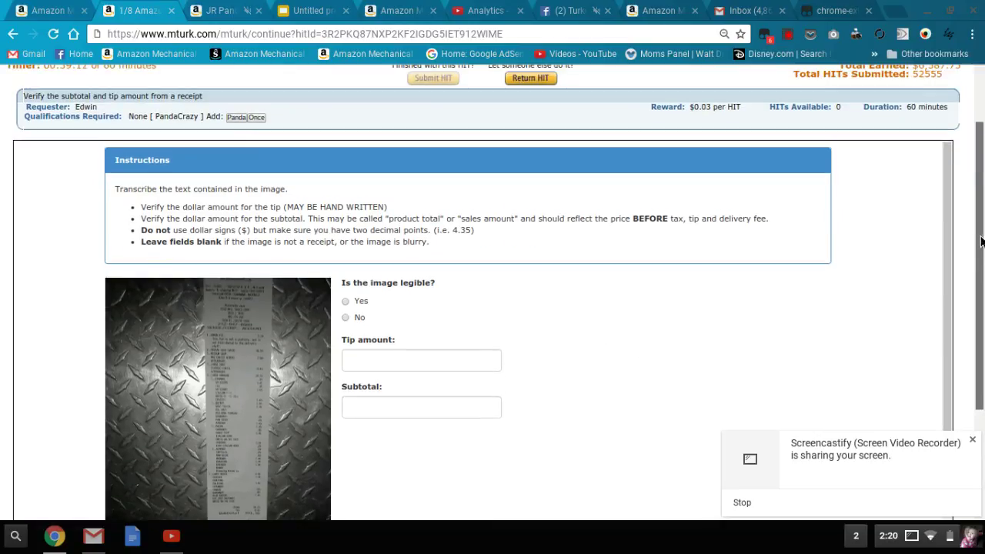
drag(979, 242, 978, 267)
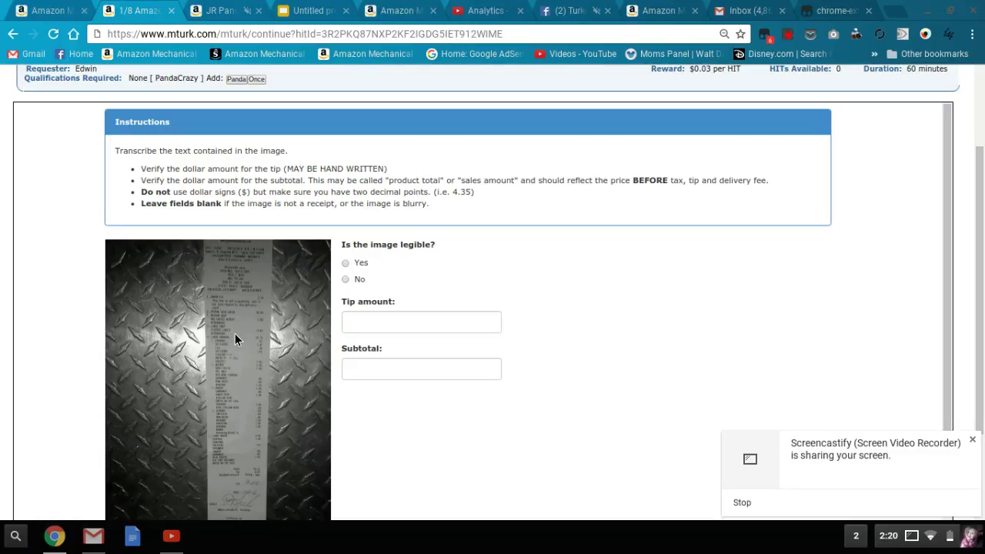
scroll(665, 336, down, 1)
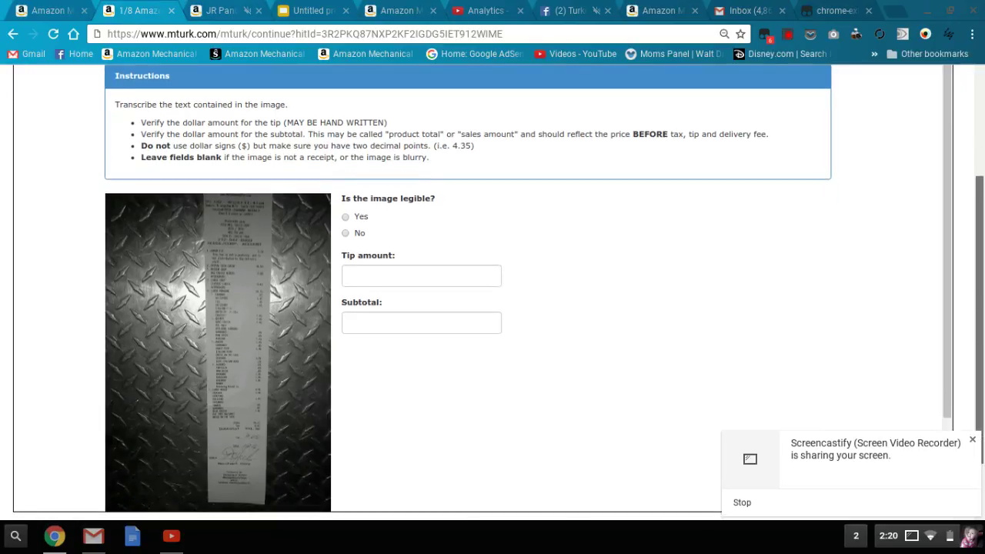
click(972, 34)
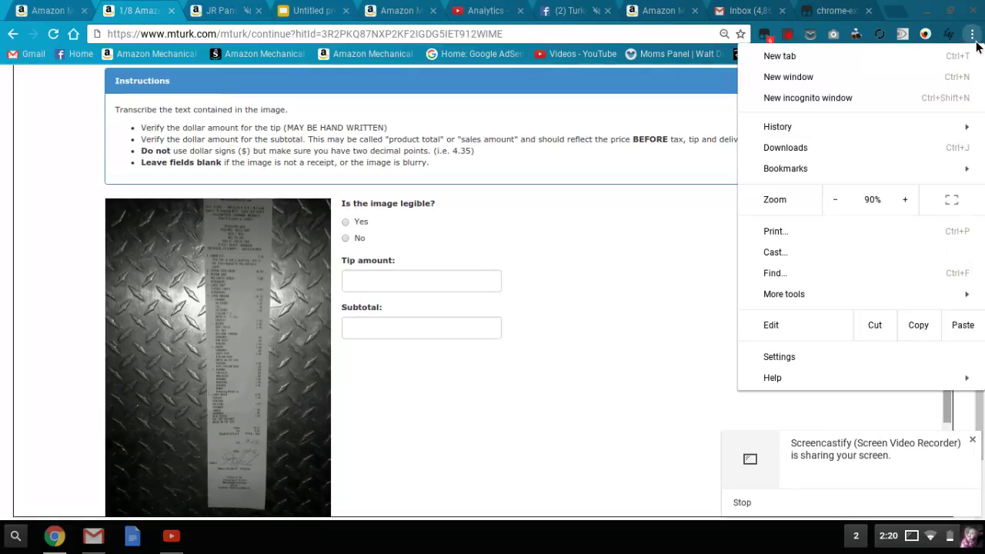
click(899, 205)
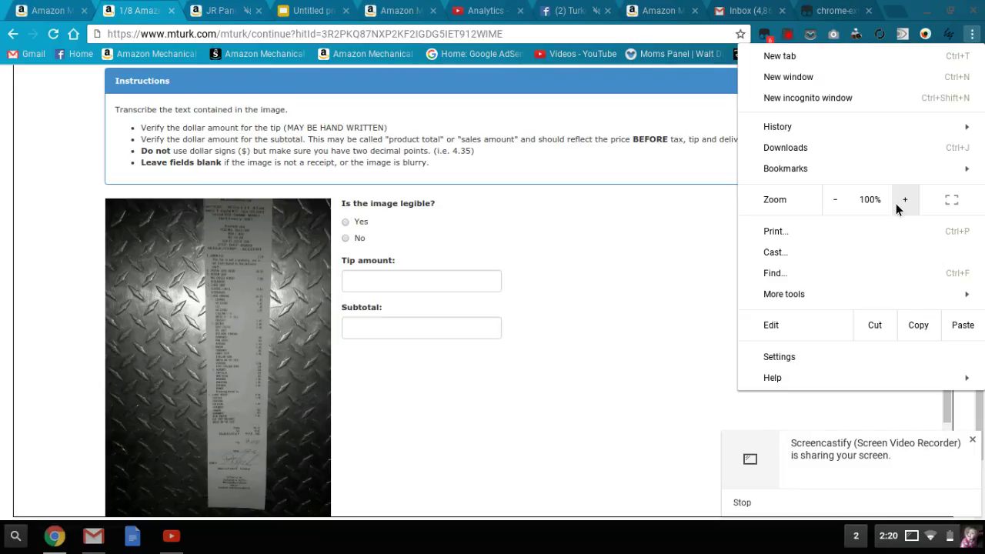
click(895, 203)
click(633, 239)
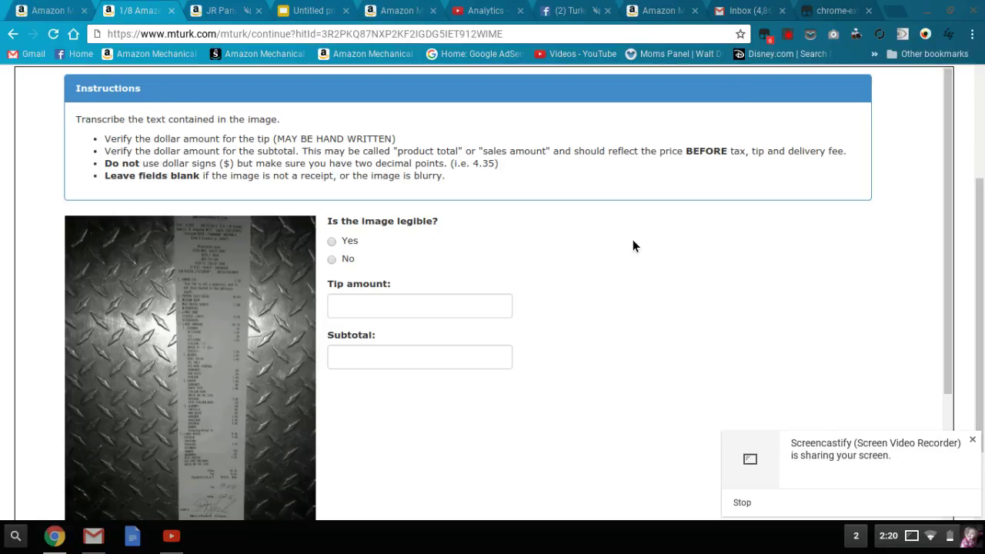
click(972, 34)
click(912, 204)
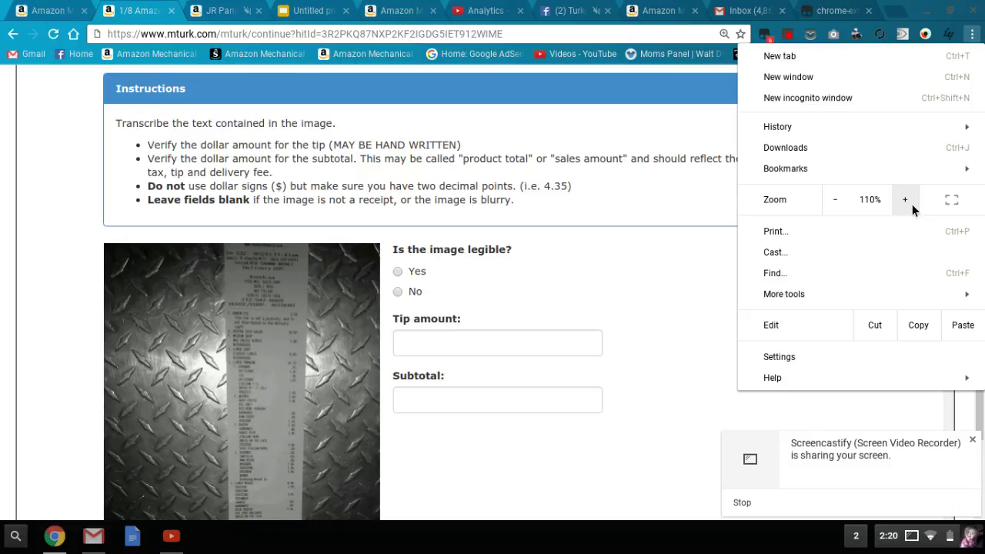
click(842, 204)
click(842, 203)
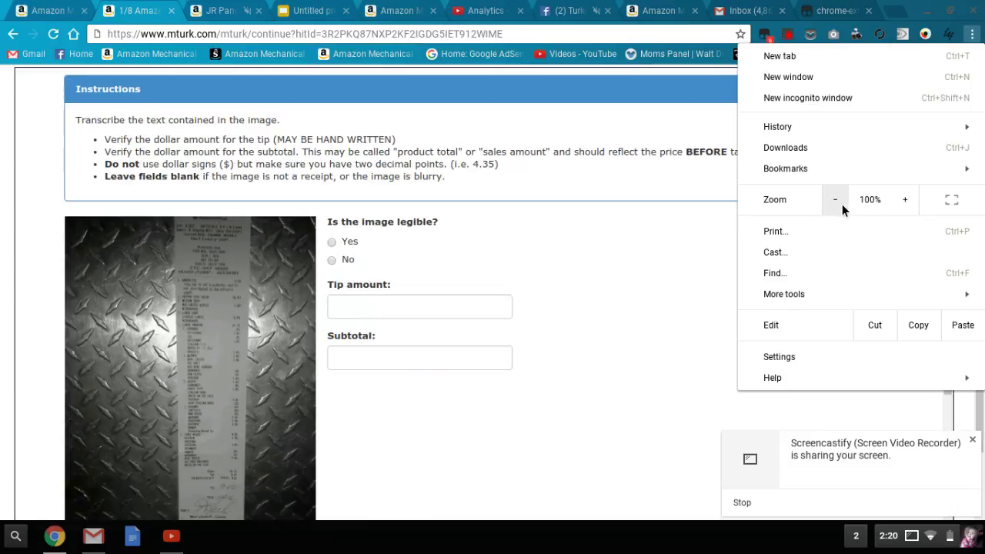
click(685, 274)
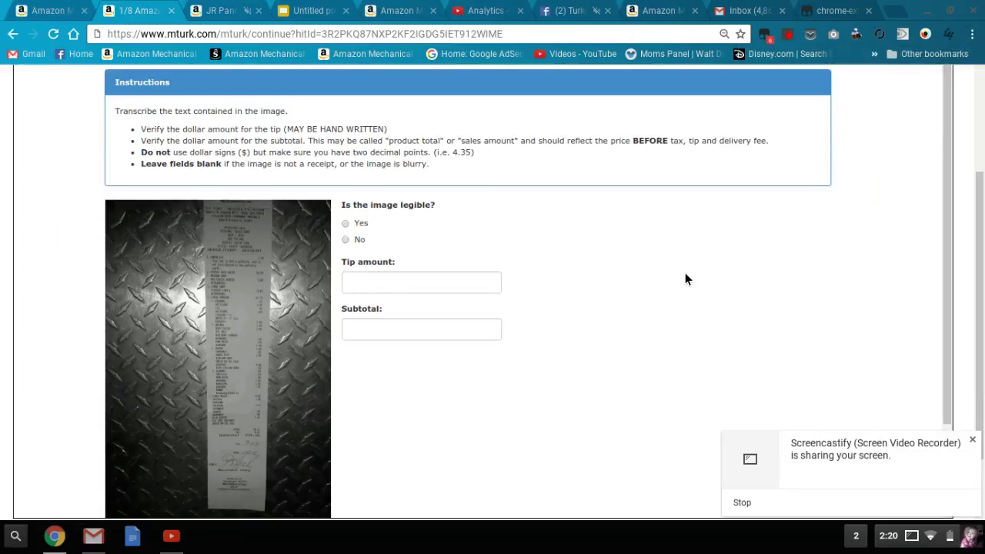
- Answer 'No' to 'Is the image legible?' for the first Edwin receipt and submit the HIT
click(348, 241)
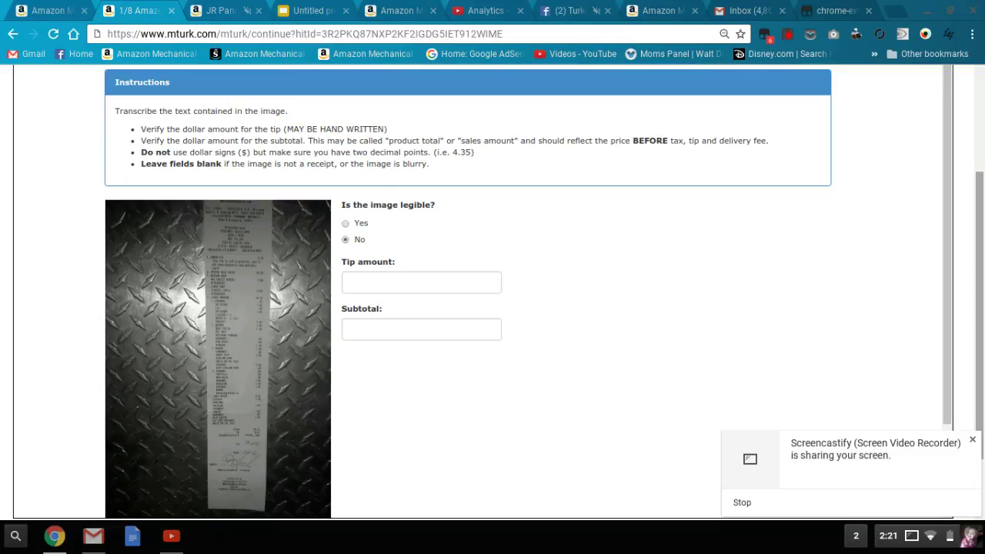
scroll(498, 292, down, 1)
scroll(970, 423, down, 2)
scroll(953, 408, down, 3)
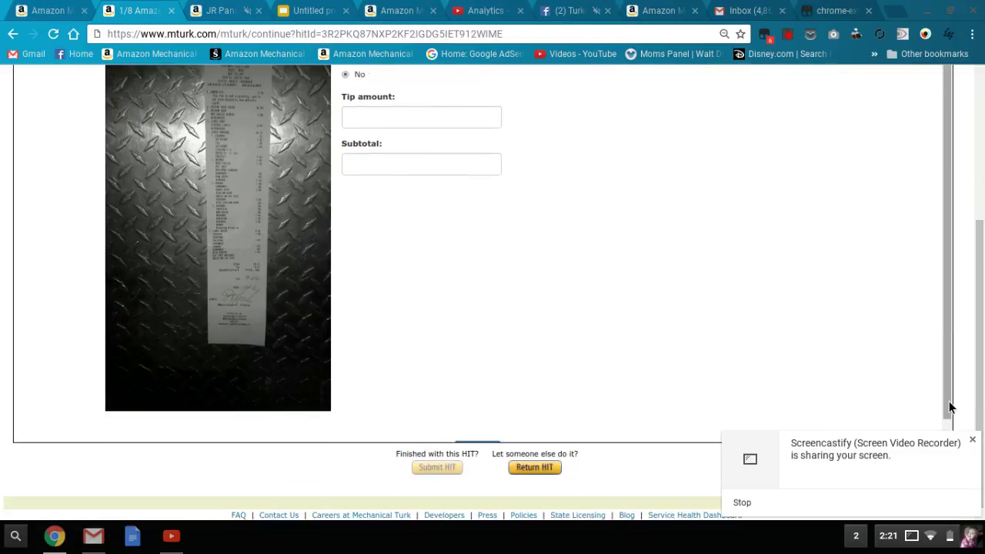
click(499, 423)
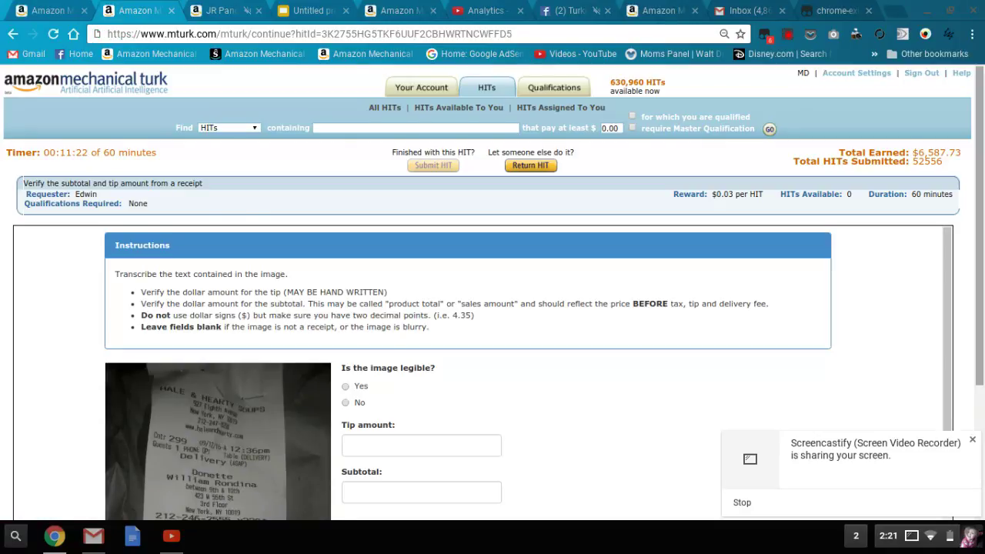
- Enter a 0.00 tip and a 13.80 subtotal for the Hale & Hearty receipt
scroll(493, 308, down, 2)
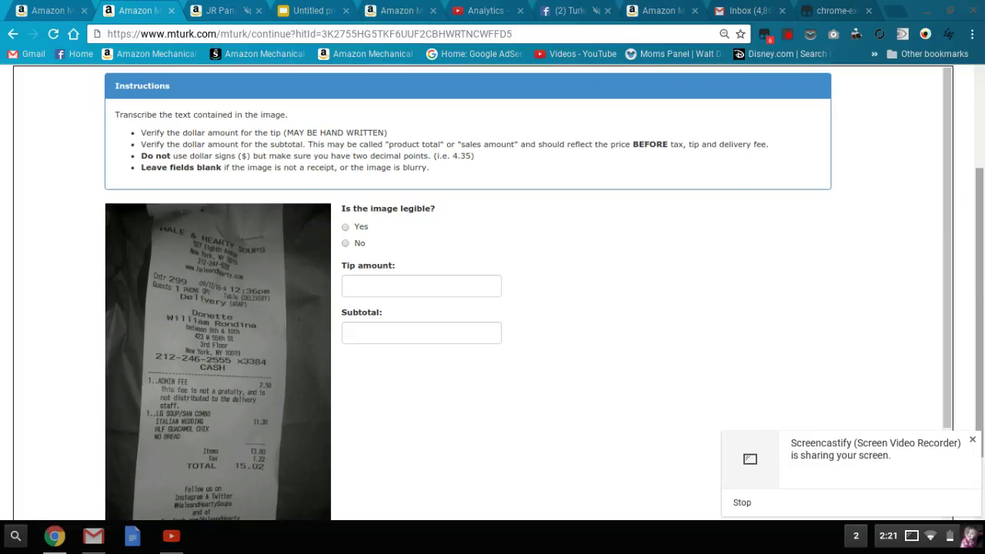
drag(945, 278, 941, 334)
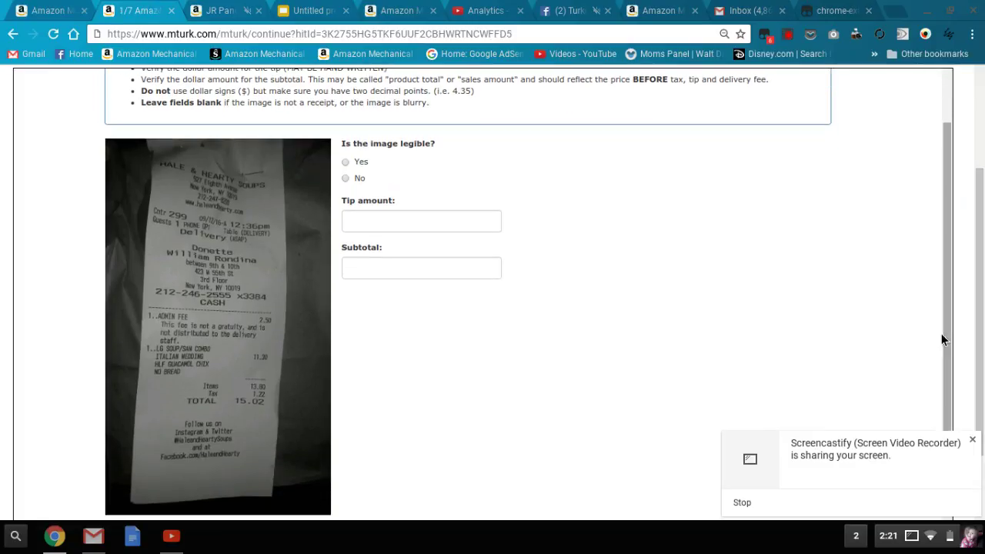
click(378, 231)
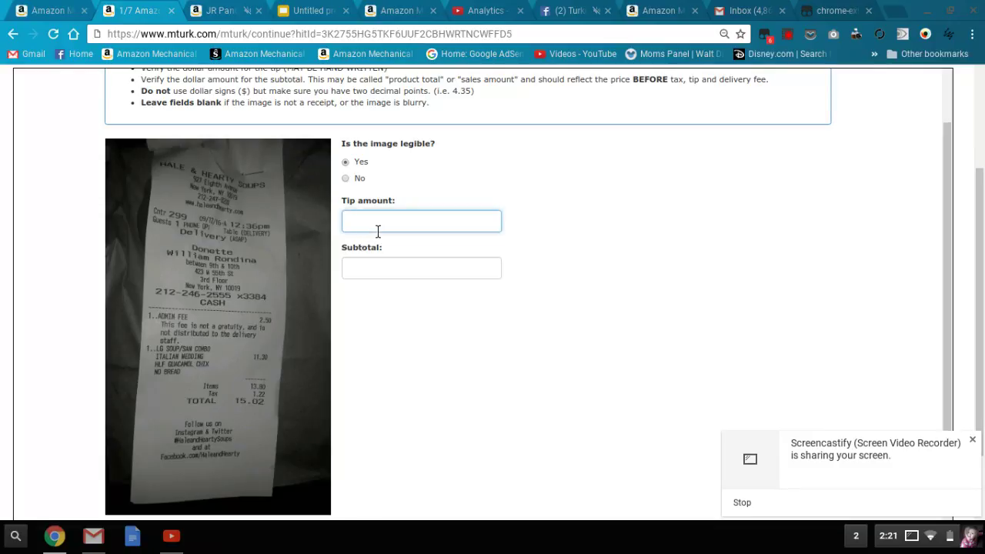
click(378, 231)
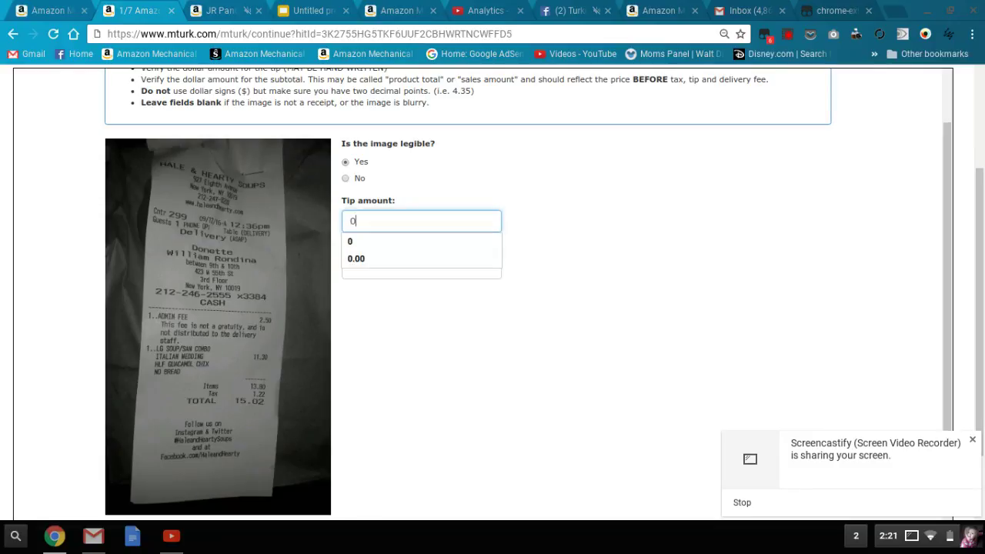
click(408, 260)
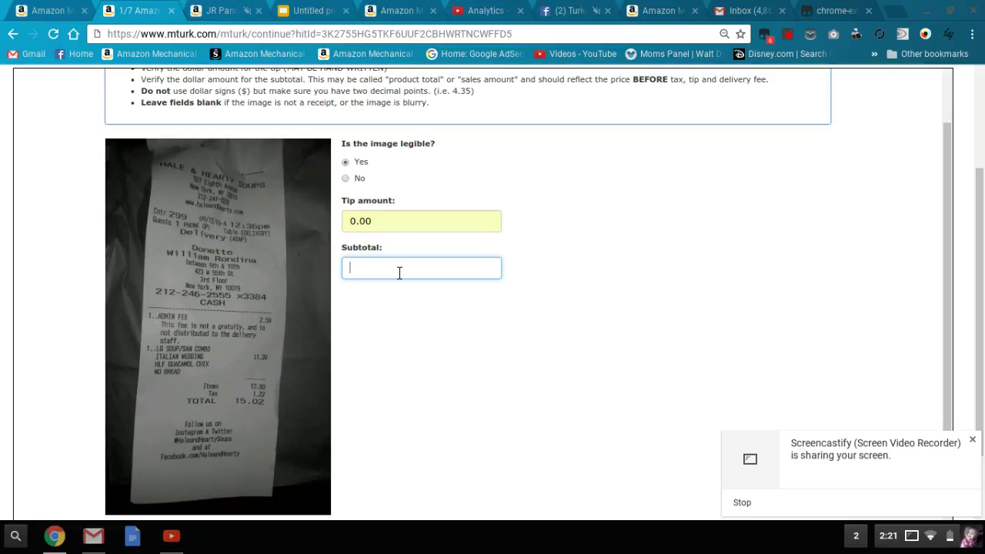
text(13.)
text(80)
click(743, 206)
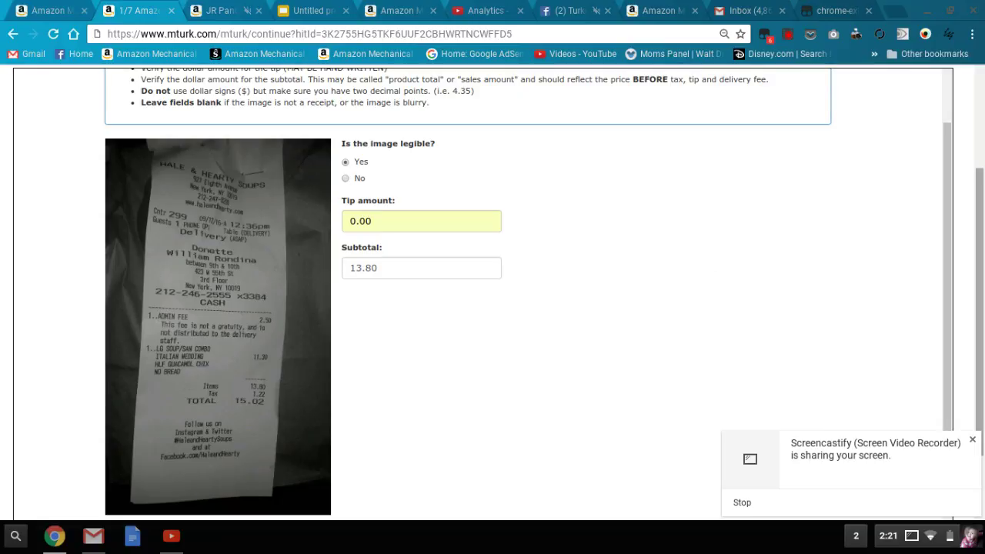
- Submit the completed Hale & Hearty receipt HIT
drag(979, 311, 979, 375)
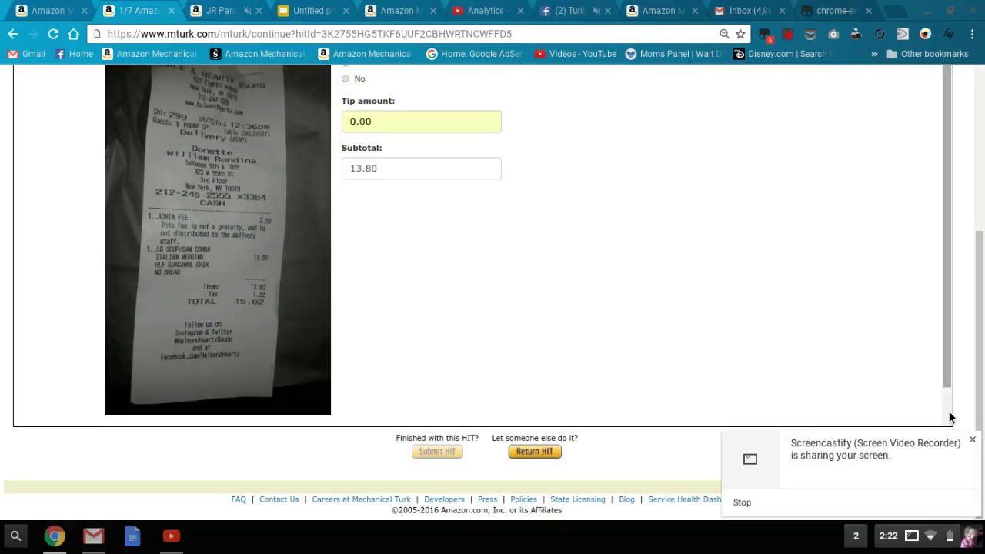
scroll(948, 415, down, 1)
click(492, 409)
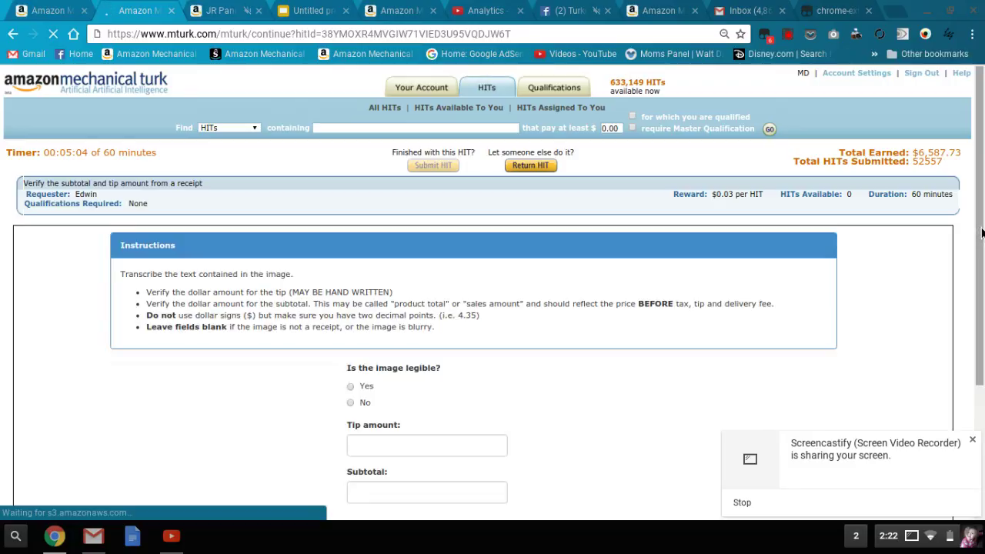
- Mark the delivery receipt as legible and set its tip amount to 0.00
scroll(979, 233, down, 2)
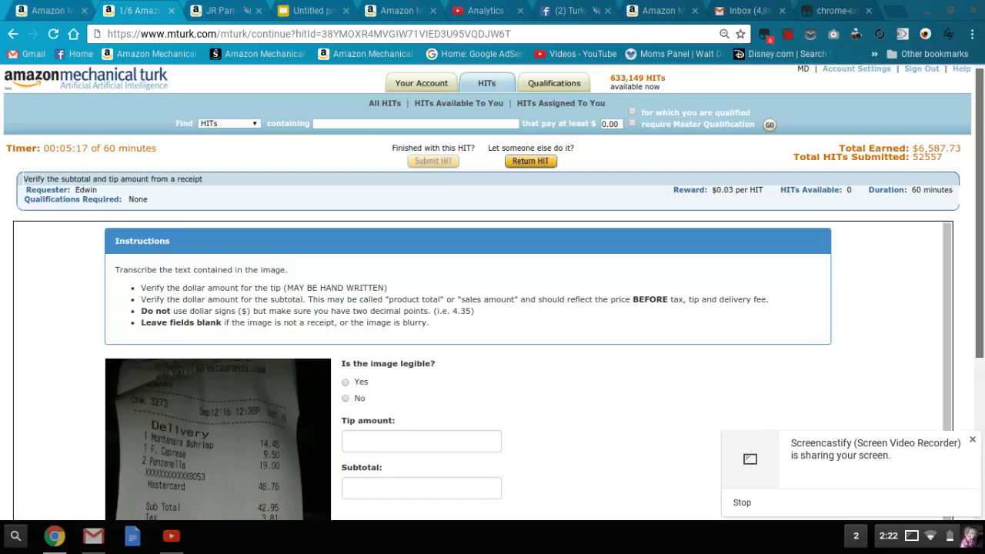
scroll(492, 293, down, 2)
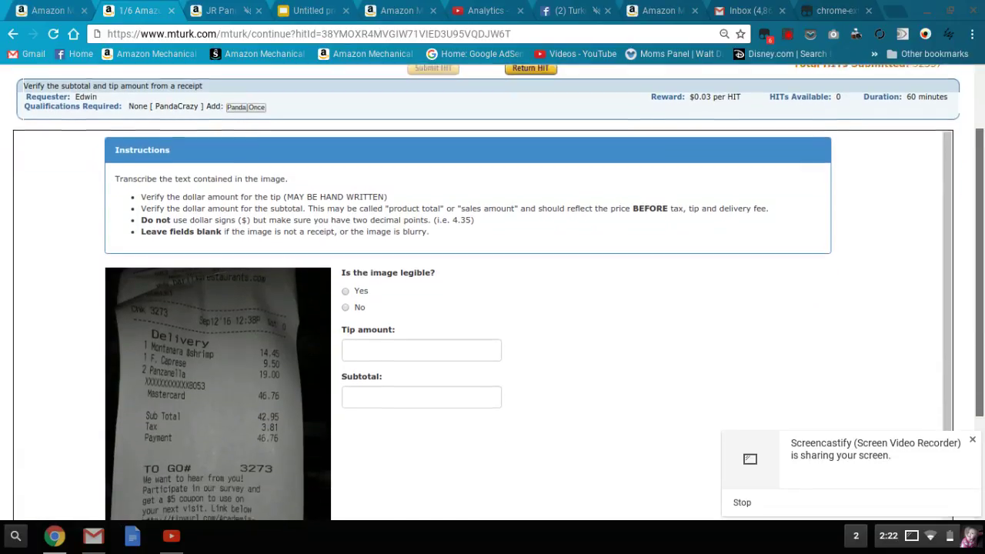
scroll(442, 170, down, 1)
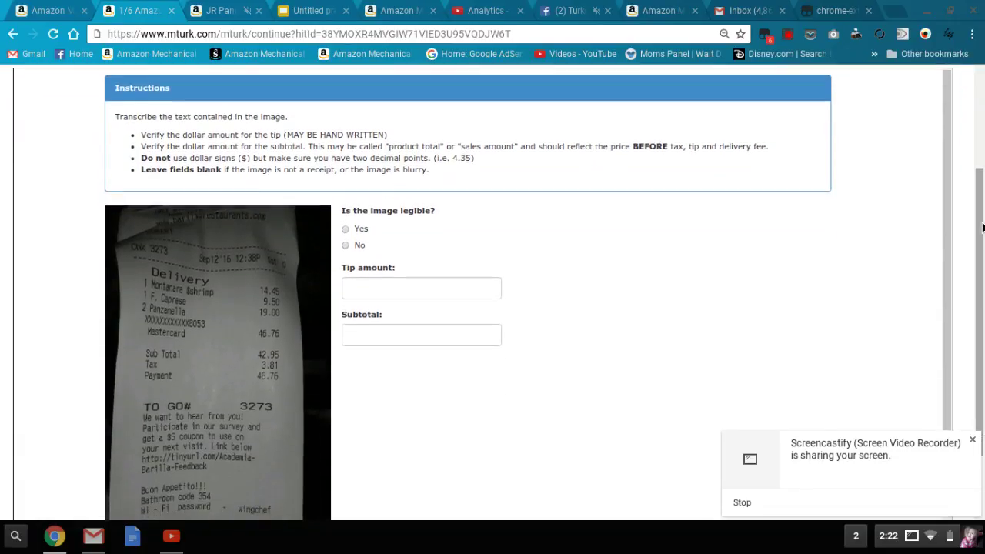
click(348, 231)
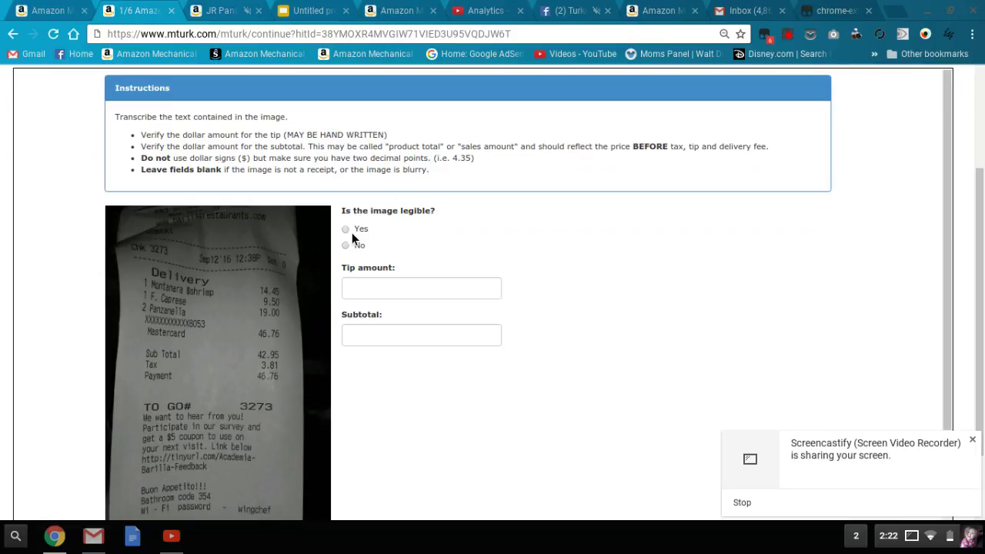
click(363, 287)
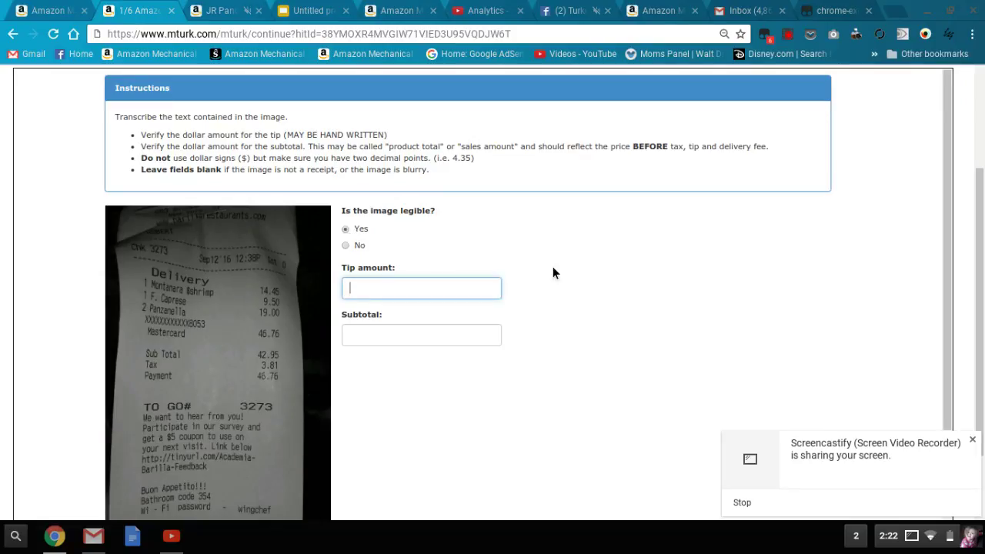
scroll(552, 269, down, 1)
scroll(983, 279, up, 1)
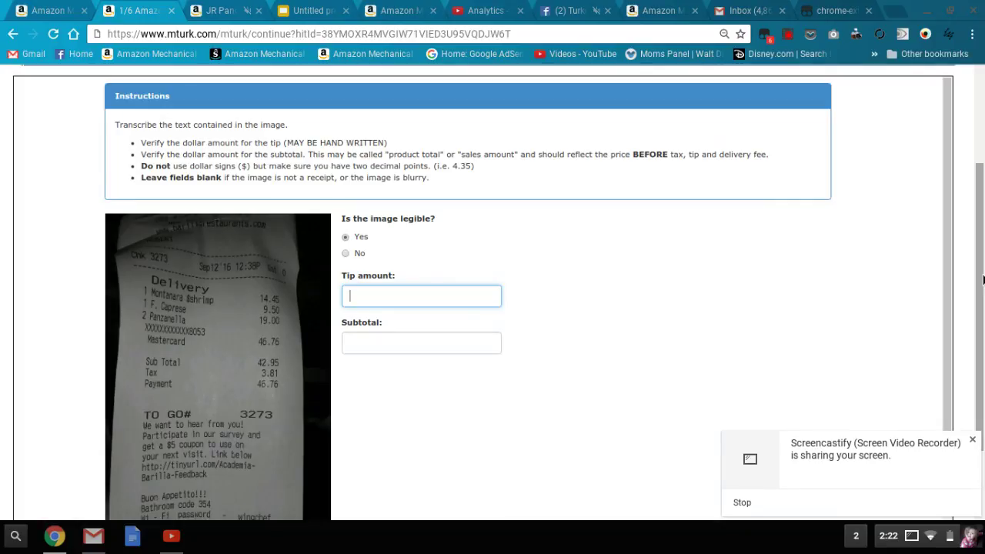
text(0)
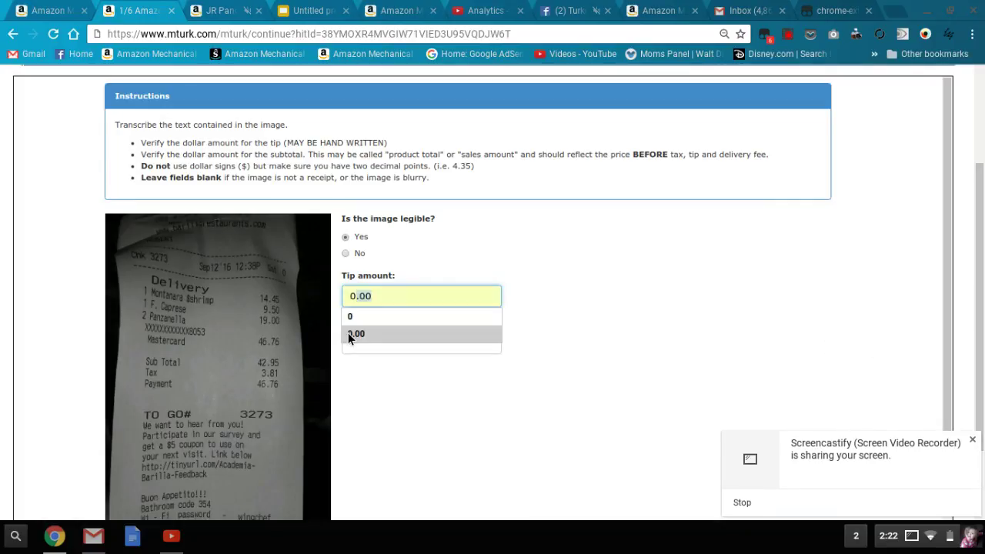
click(348, 334)
- Enter 42.95 as the delivery receipt's subtotal and bring the Submit button into view
click(358, 350)
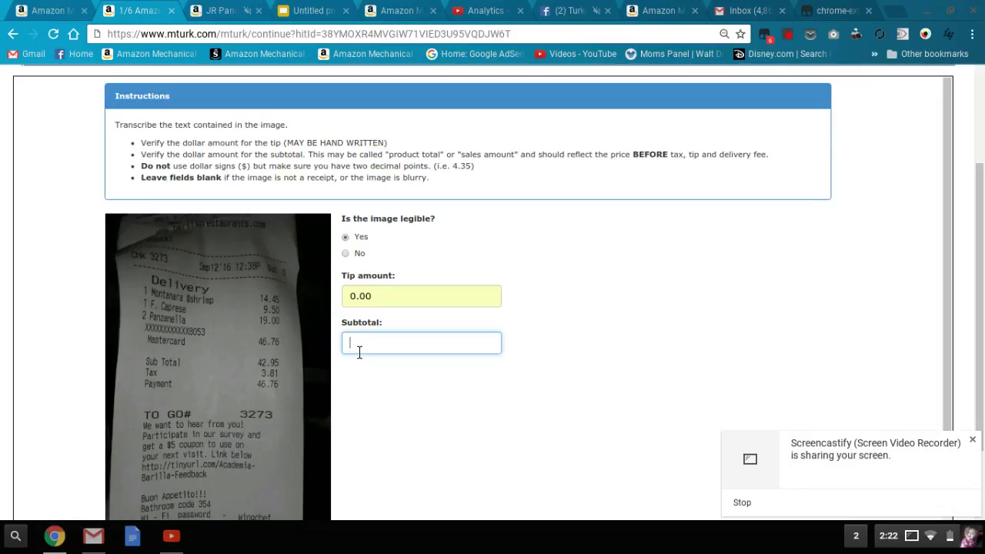
text(42.)
text(95)
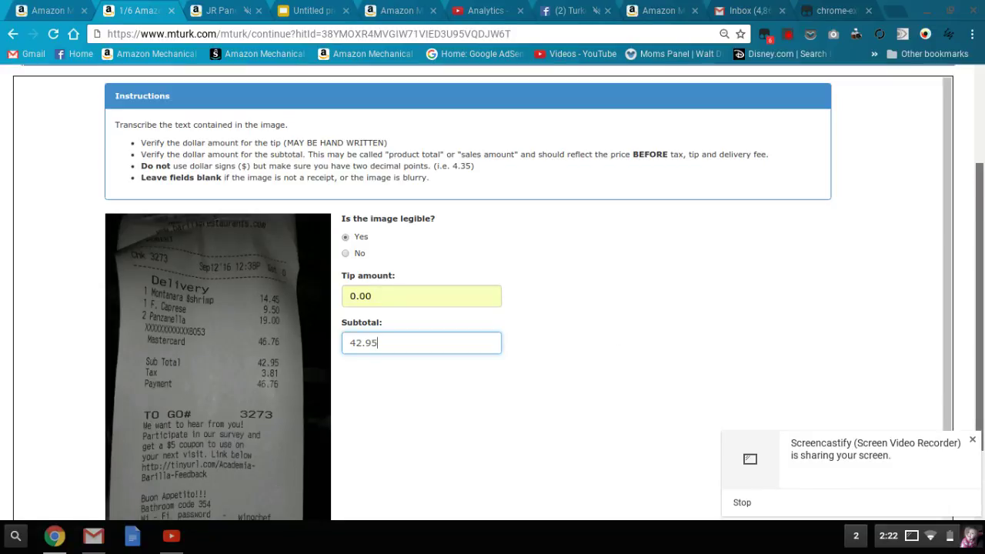
scroll(971, 431, down, 1)
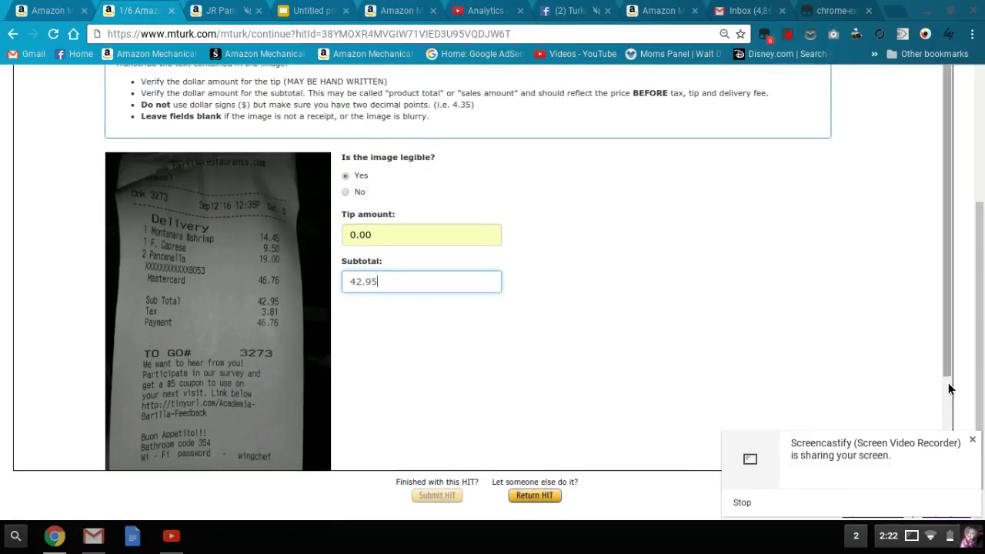
drag(950, 387, 951, 462)
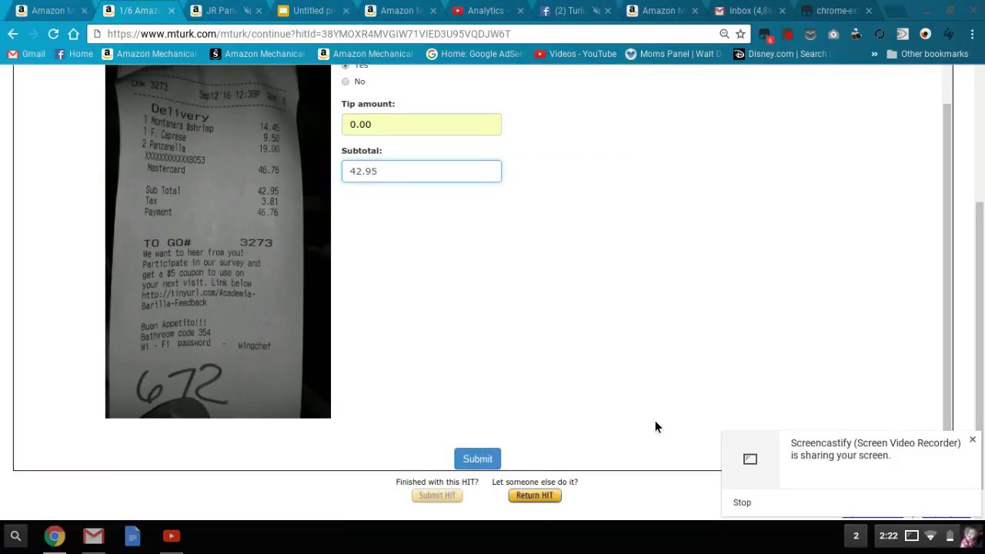